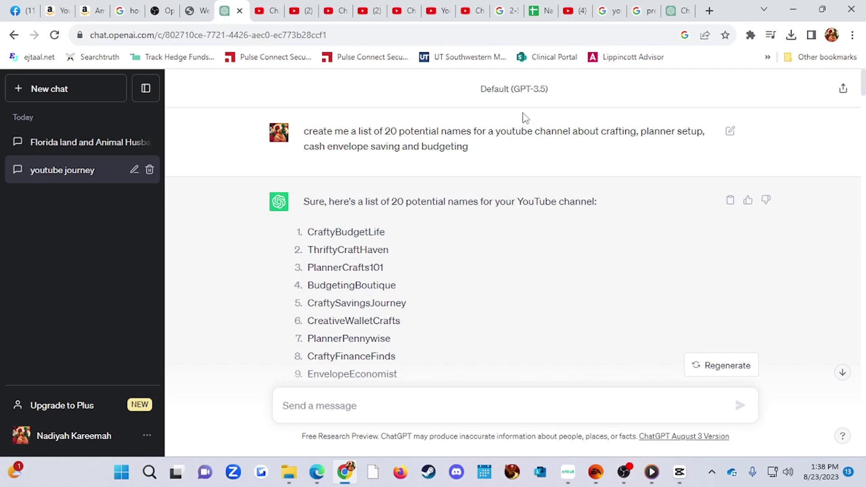
# - Review the request for 20 YouTube channel names about crafting, planners and budgeting, and read through the generated name list
pyautogui.scroll(-2, 517, 331)
pyautogui.scroll(-1, 518, 331)
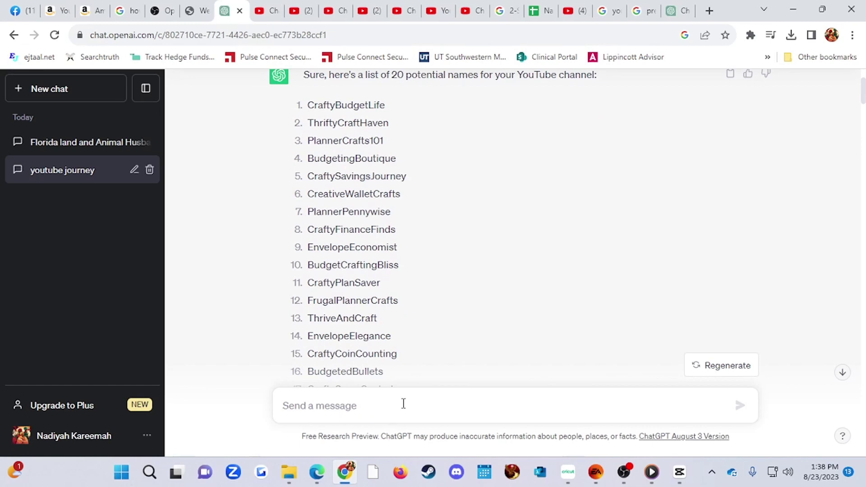
pyautogui.scroll(3, 408, 334)
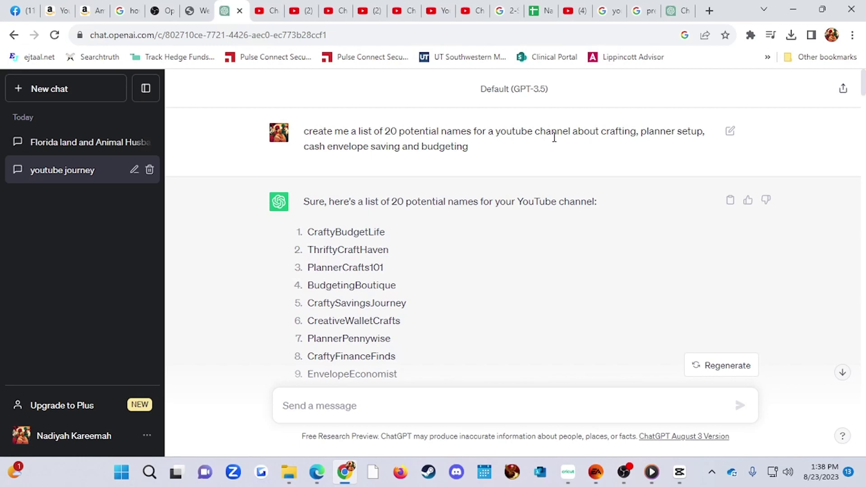
pyautogui.scroll(-4, 546, 149)
pyautogui.scroll(-5, 380, 207)
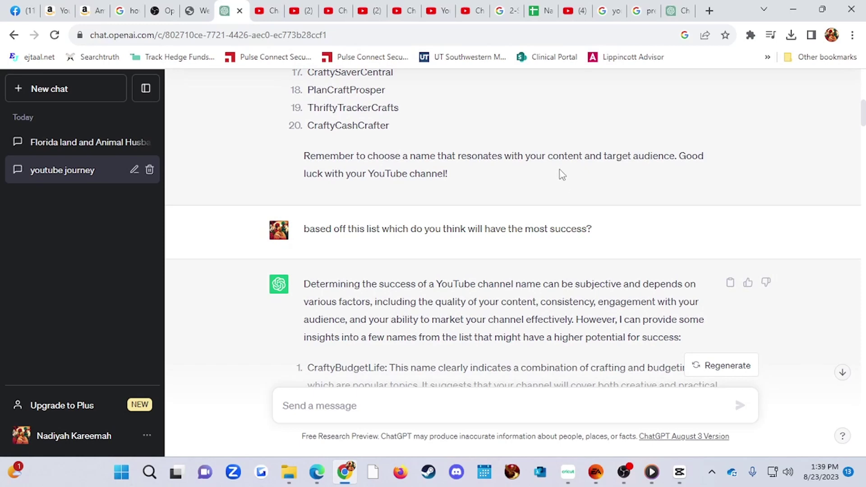
# - Examine the explanations of which channel names might succeed most, highlighting the entries from BudgetingBoutique through EnvelopeEconomist, and clear the highlight at the follow-up question
pyautogui.scroll(-3, 559, 173)
pyautogui.scroll(2, 559, 172)
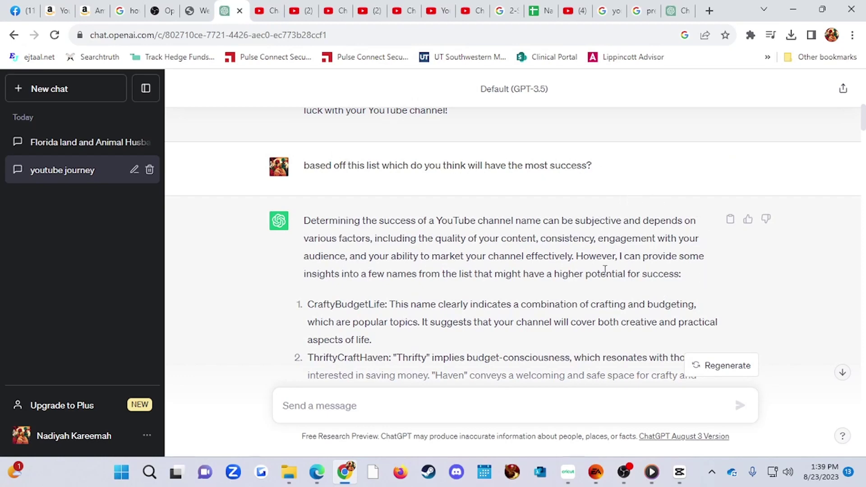
pyautogui.scroll(-1, 490, 277)
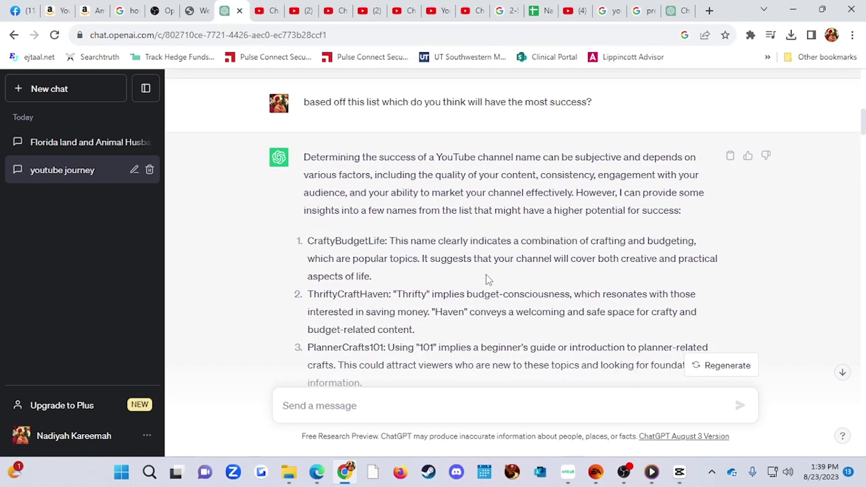
pyautogui.scroll(-3, 490, 278)
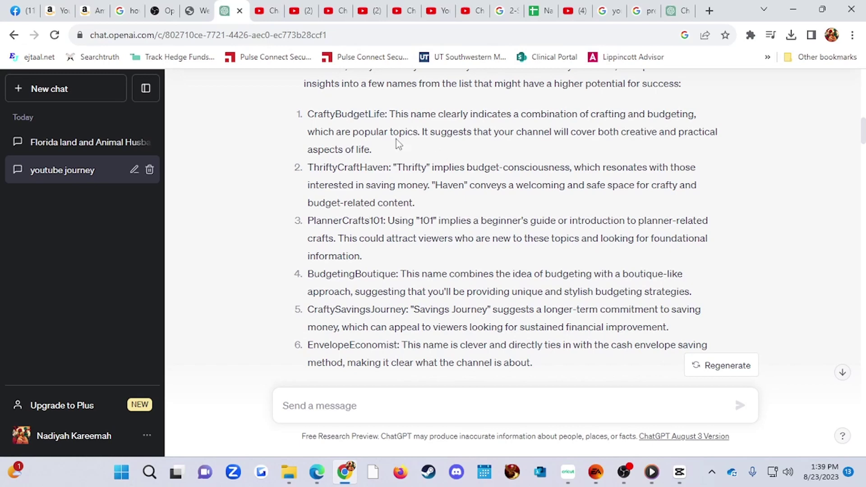
pyautogui.moveTo(387, 114); pyautogui.dragTo(711, 314)
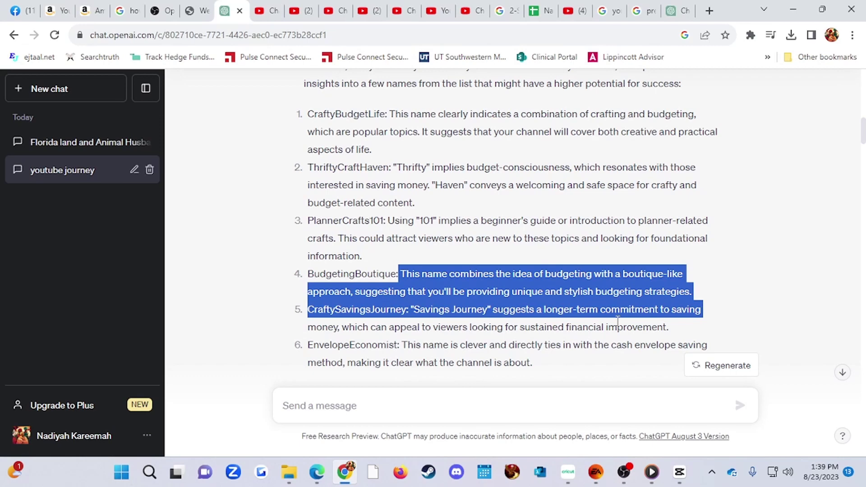
pyautogui.moveTo(543, 370); pyautogui.dragTo(308, 311)
pyautogui.scroll(-2, 747, 278)
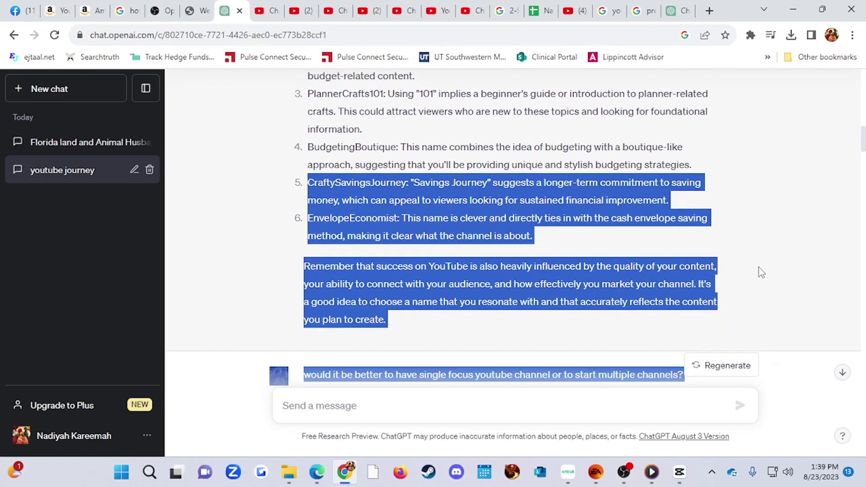
pyautogui.scroll(-1, 760, 274)
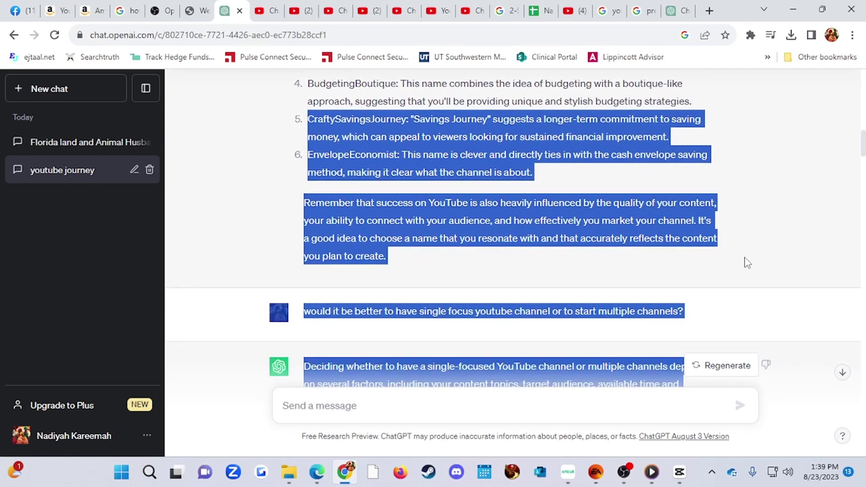
pyautogui.scroll(-2, 741, 261)
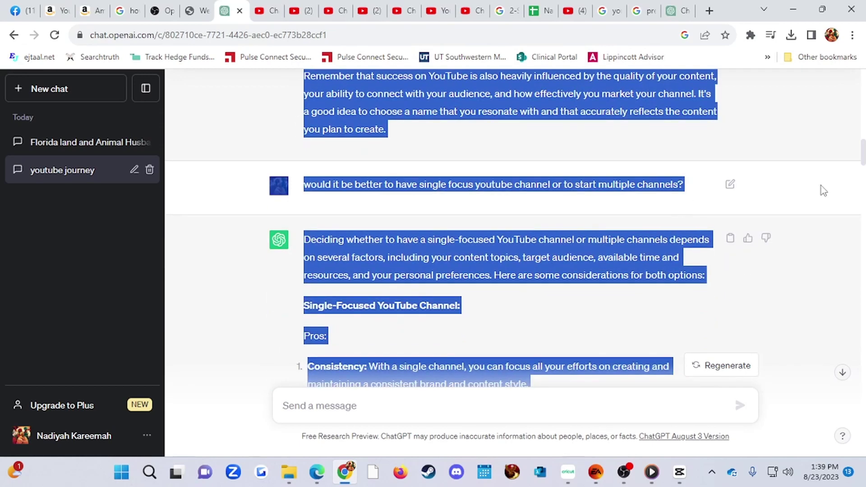
pyautogui.click(747, 319)
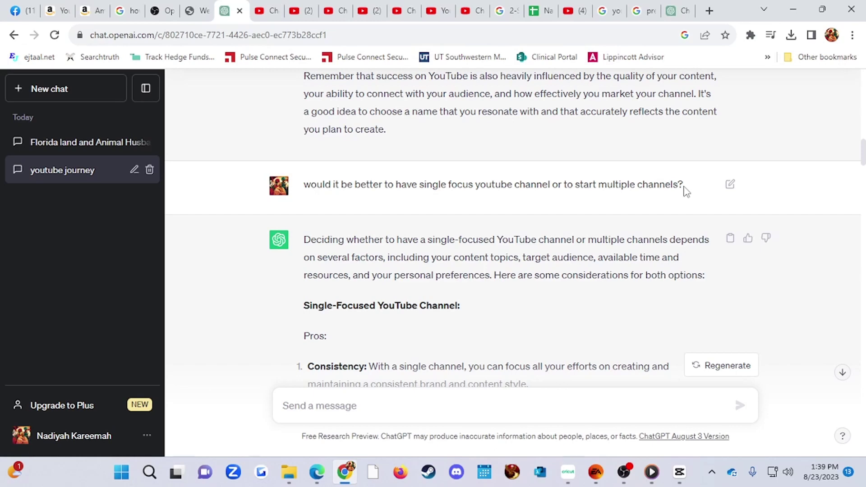
# - Read the pros, cons and closing advice on running a single-focused YouTube channel versus multiple channels
pyautogui.scroll(-5, 662, 233)
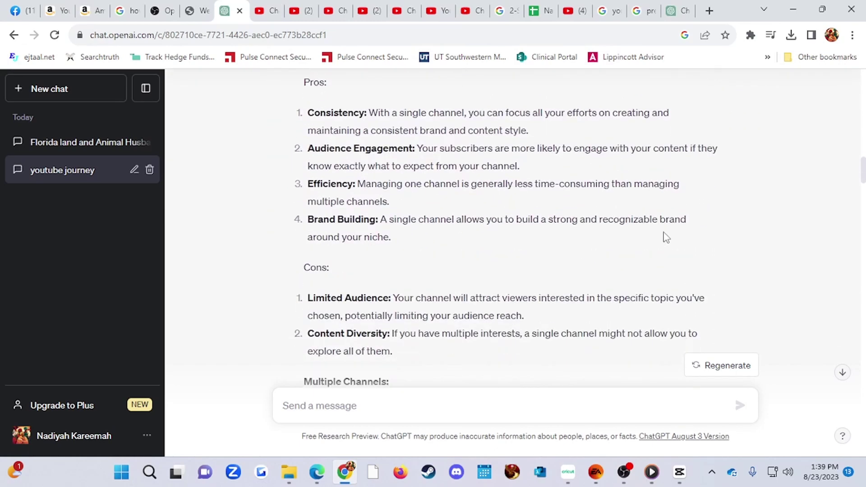
pyautogui.scroll(2, 664, 237)
pyautogui.scroll(1, 667, 236)
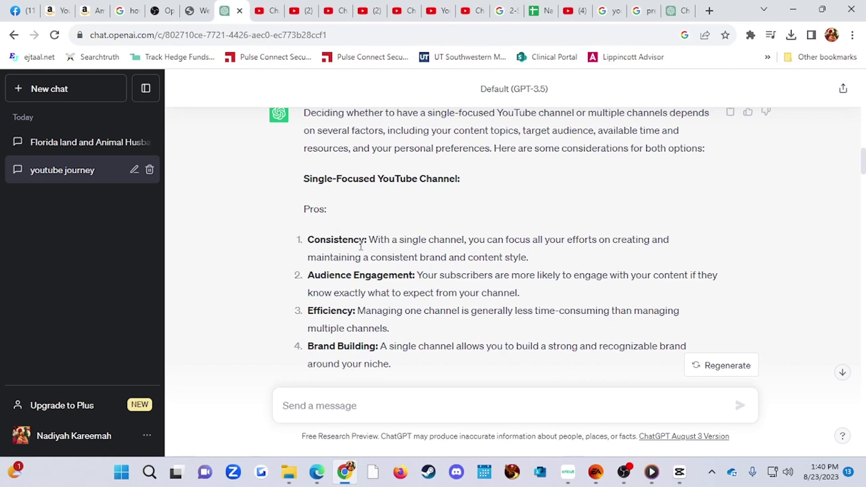
pyautogui.scroll(-1, 415, 277)
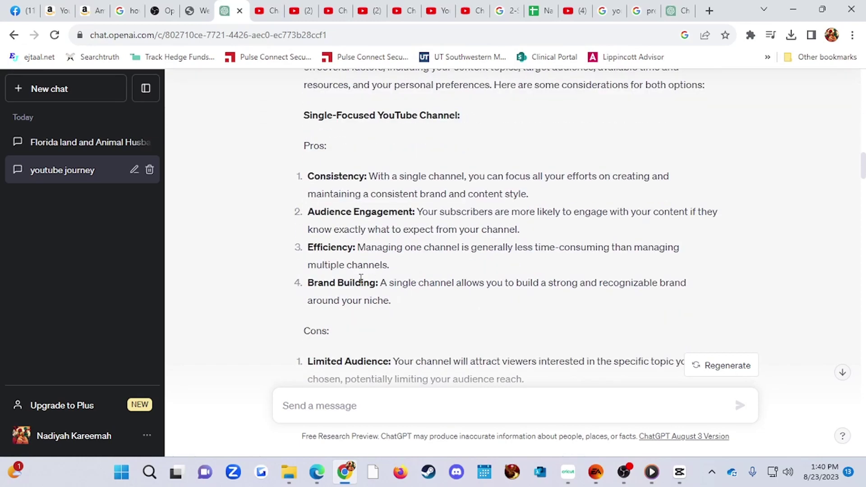
pyautogui.scroll(-2, 419, 267)
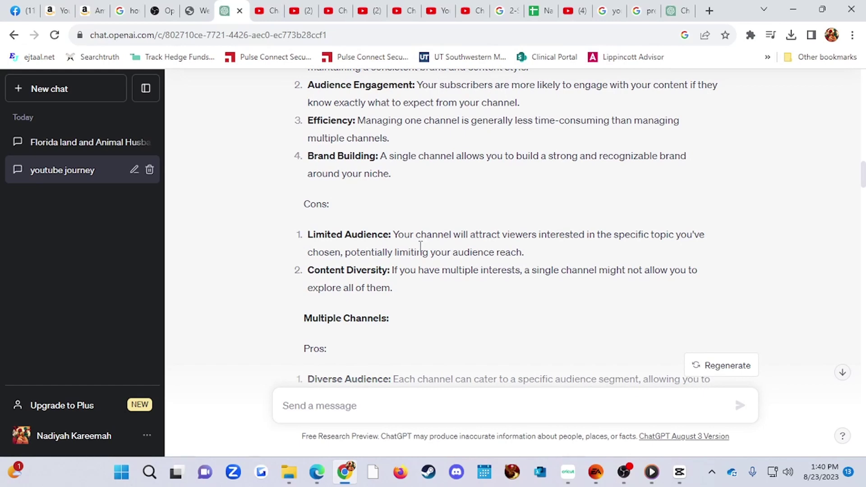
pyautogui.scroll(-5, 420, 247)
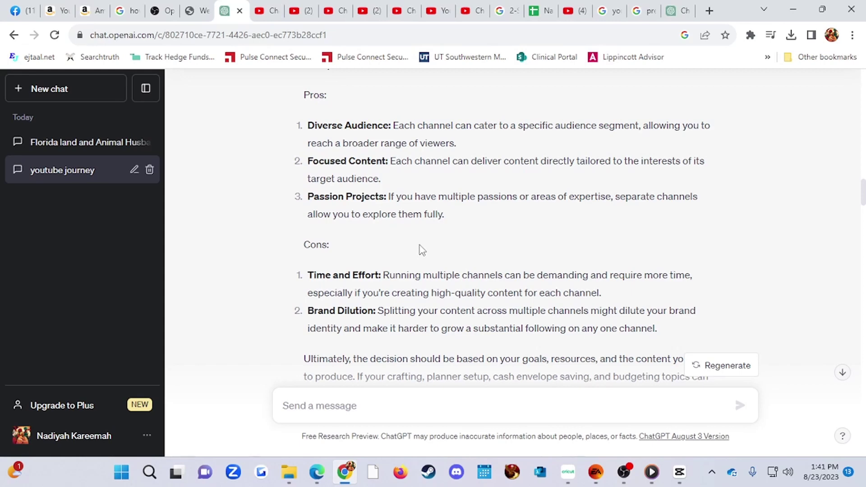
pyautogui.scroll(-5, 418, 248)
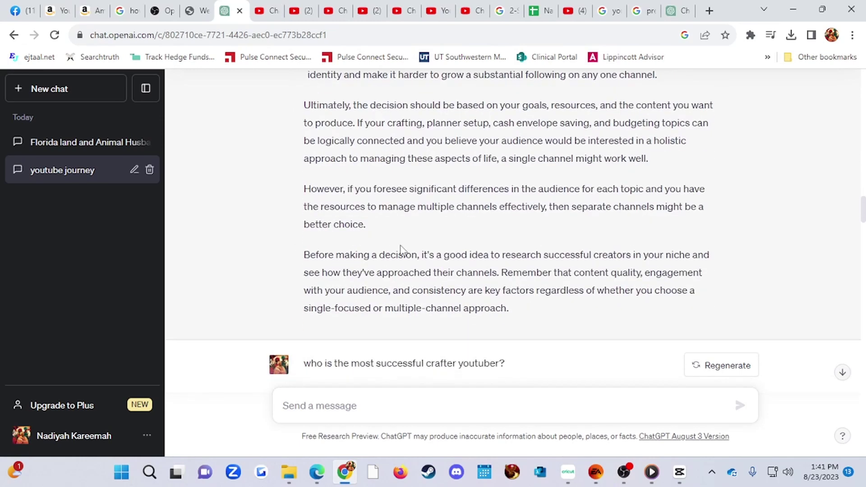
pyautogui.scroll(-1, 399, 250)
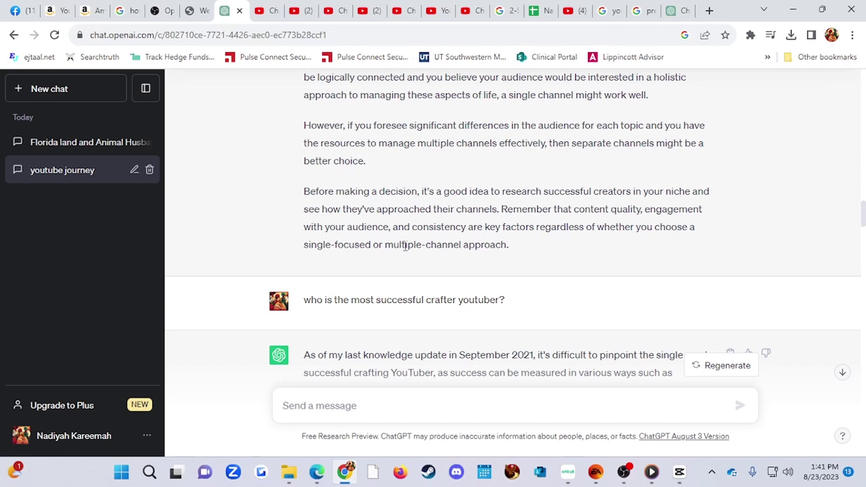
# - Examine the answer about the most successful crafter YouTuber, highlighting its September 2021 knowledge date and the GPT-3.5 model label
pyautogui.scroll(-3, 494, 185)
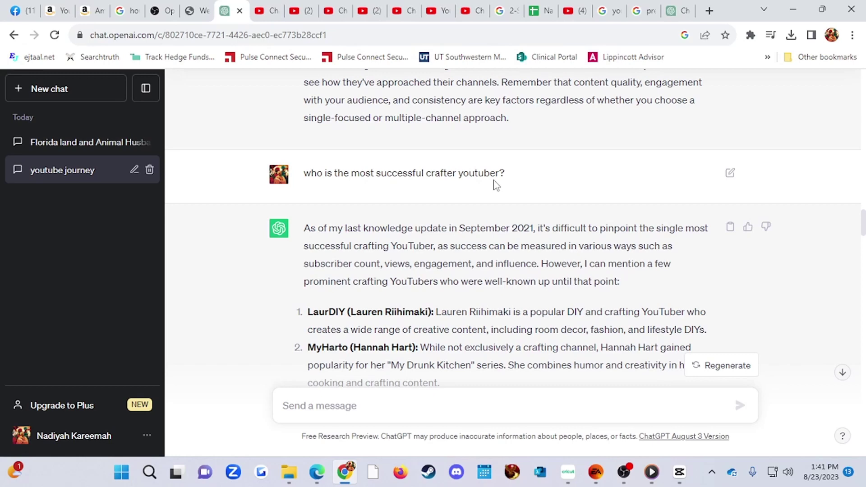
pyautogui.scroll(-4, 496, 185)
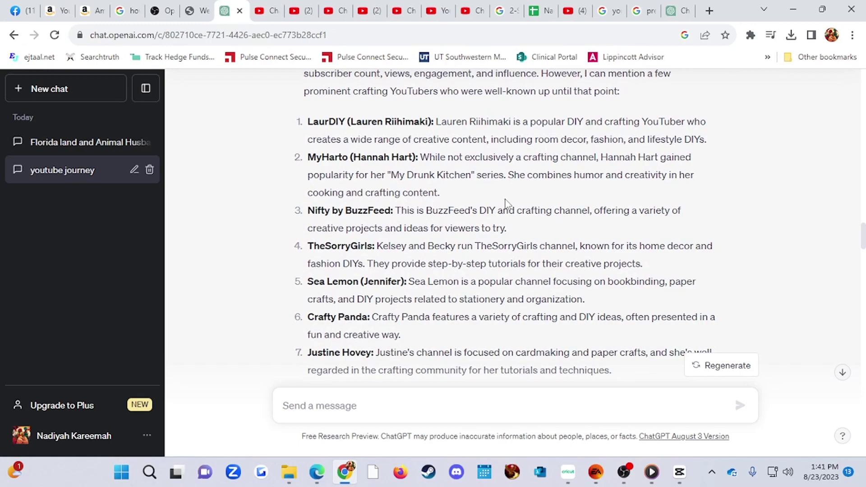
pyautogui.scroll(1, 506, 203)
pyautogui.scroll(-4, 506, 204)
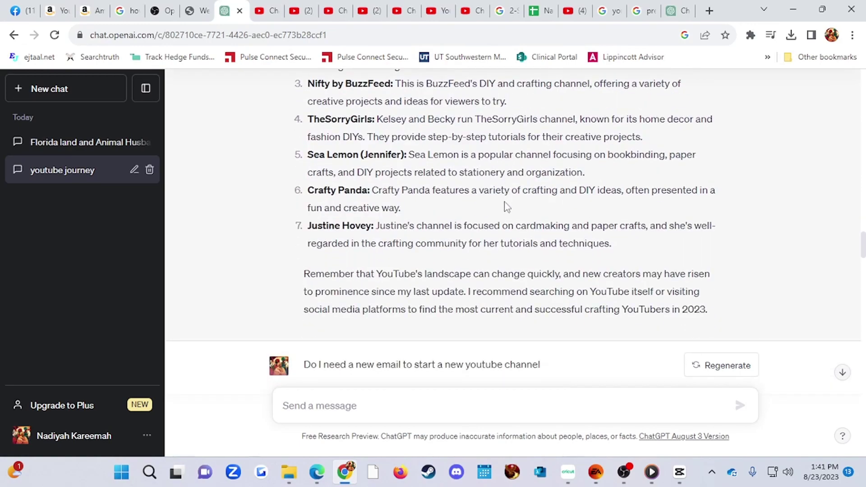
pyautogui.scroll(4, 505, 207)
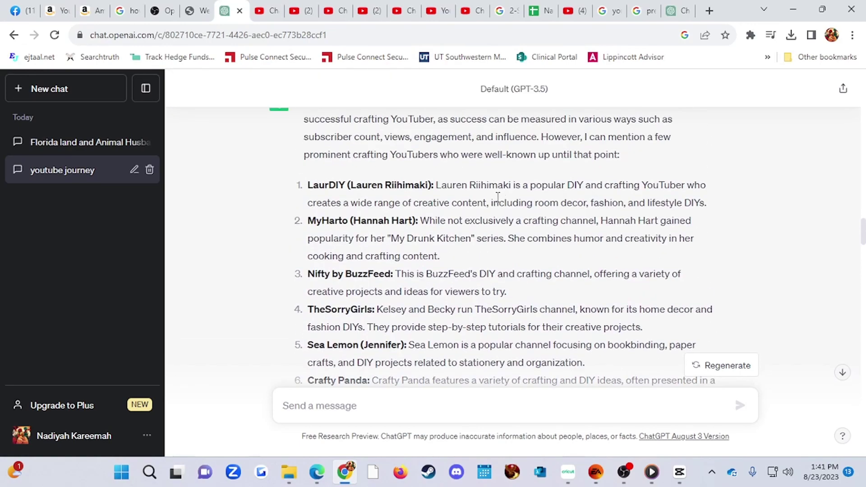
pyautogui.scroll(-3, 496, 201)
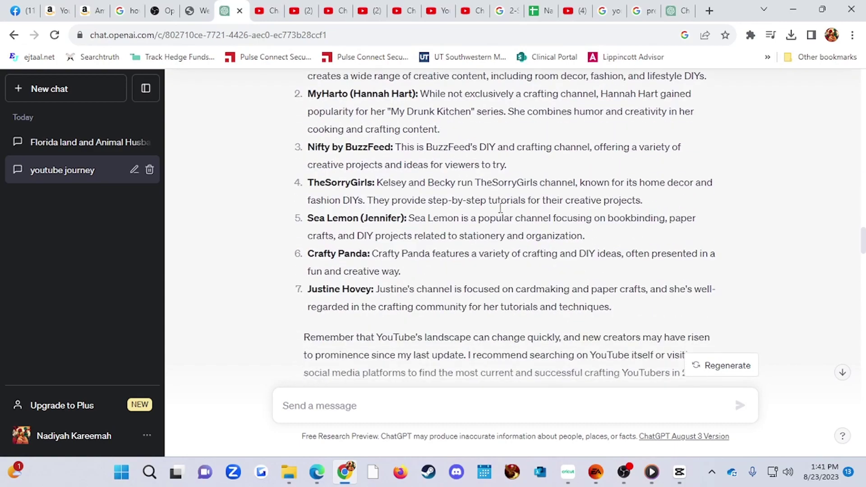
pyautogui.scroll(3, 501, 209)
pyautogui.scroll(1, 502, 213)
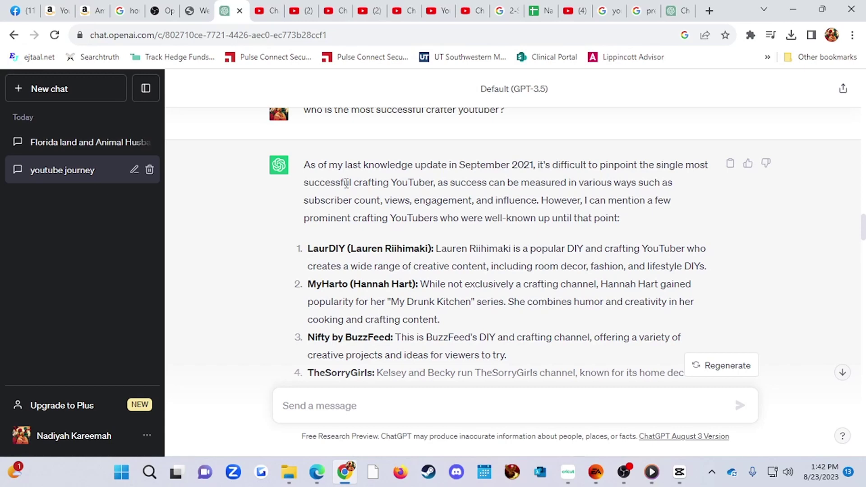
pyautogui.moveTo(305, 166); pyautogui.dragTo(540, 169)
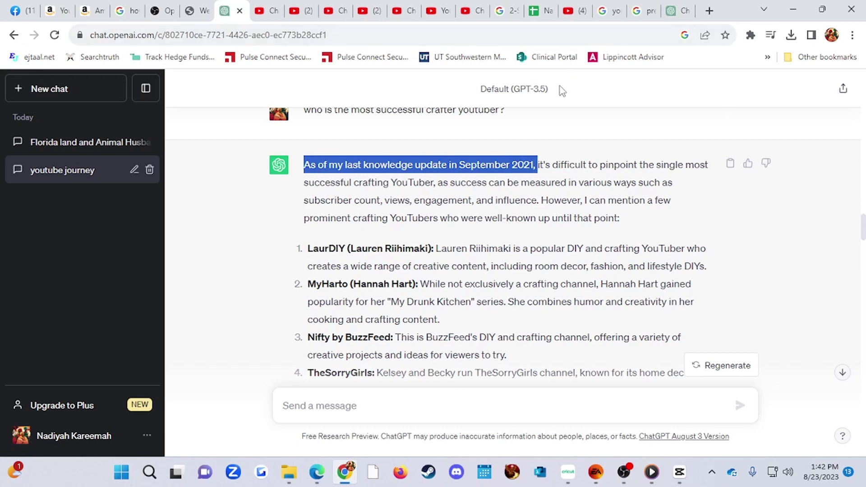
pyautogui.moveTo(562, 90); pyautogui.dragTo(486, 99)
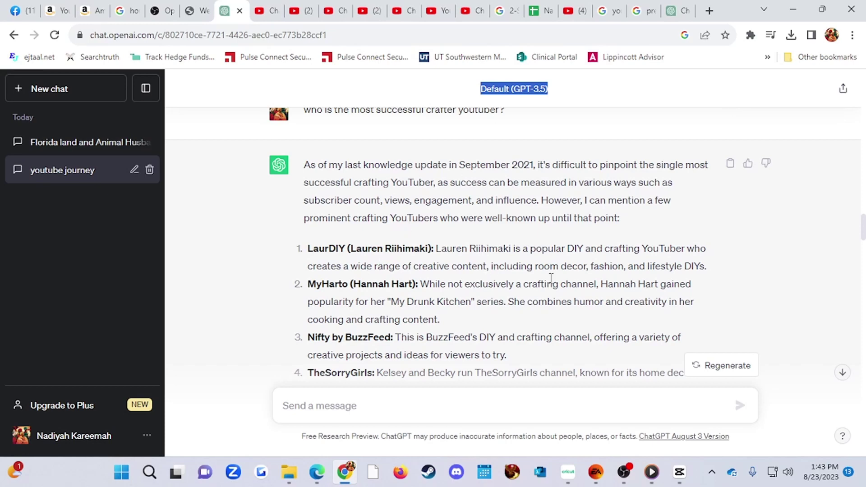
# - Go through the suggested crafting YouTubers, highlighting the MyHarto, Nifty by BuzzFeed, TheSorryGirls, Sea Lemon and Crafty Panda entries, down to the list's closing remark
pyautogui.scroll(-3, 553, 276)
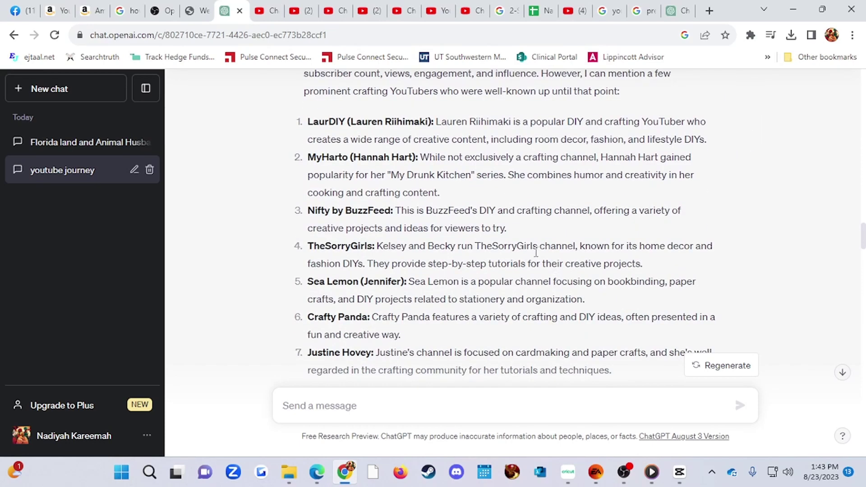
pyautogui.moveTo(526, 235); pyautogui.dragTo(312, 207)
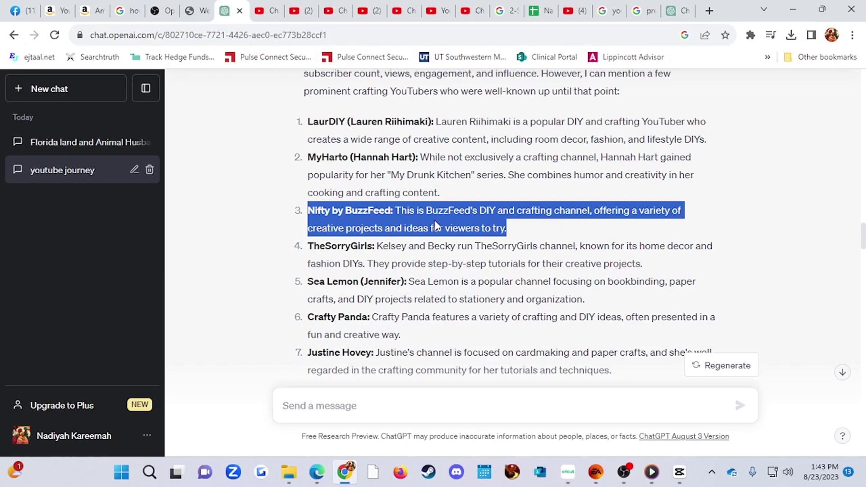
pyautogui.moveTo(505, 140); pyautogui.dragTo(709, 142)
pyautogui.moveTo(446, 193); pyautogui.dragTo(307, 156)
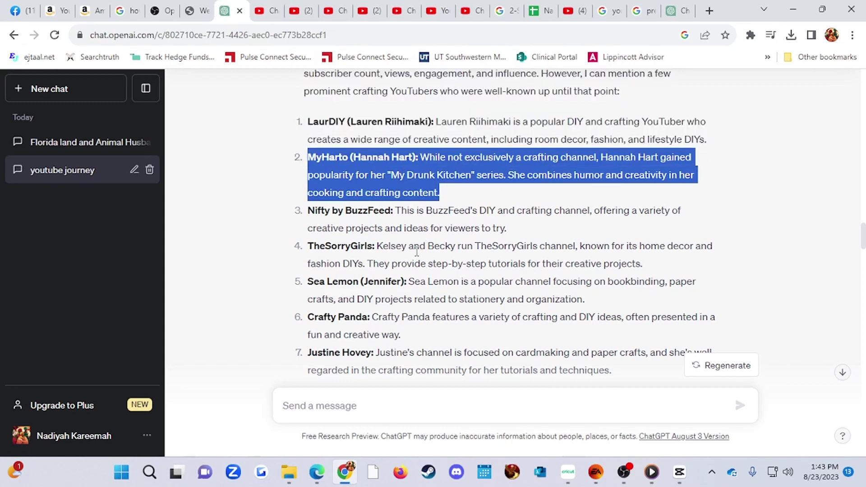
pyautogui.moveTo(378, 246); pyautogui.dragTo(679, 269)
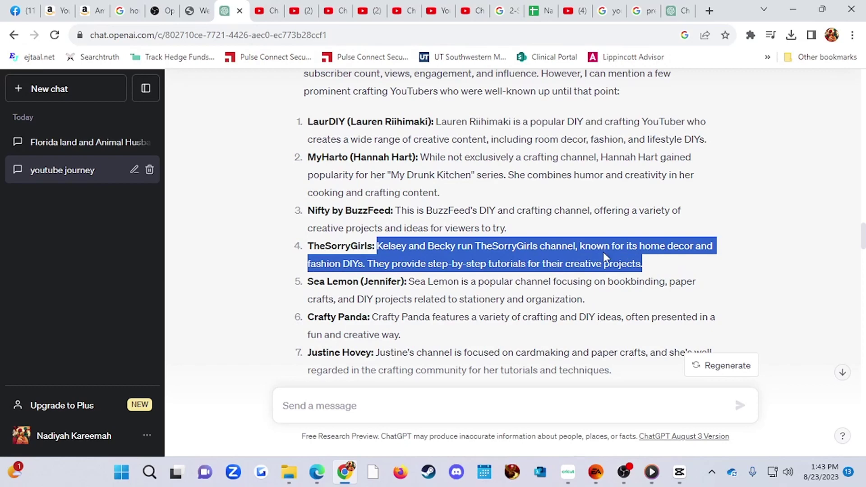
pyautogui.click(523, 231)
pyautogui.moveTo(512, 228); pyautogui.dragTo(302, 212)
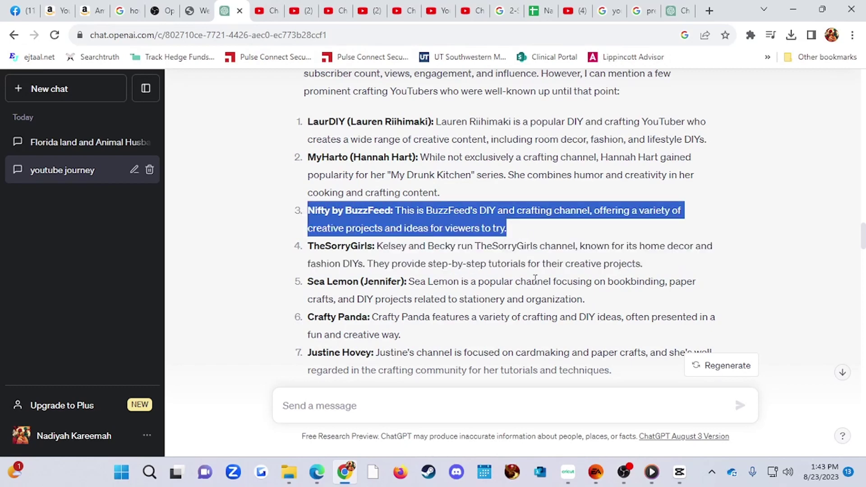
pyautogui.moveTo(598, 300); pyautogui.dragTo(301, 285)
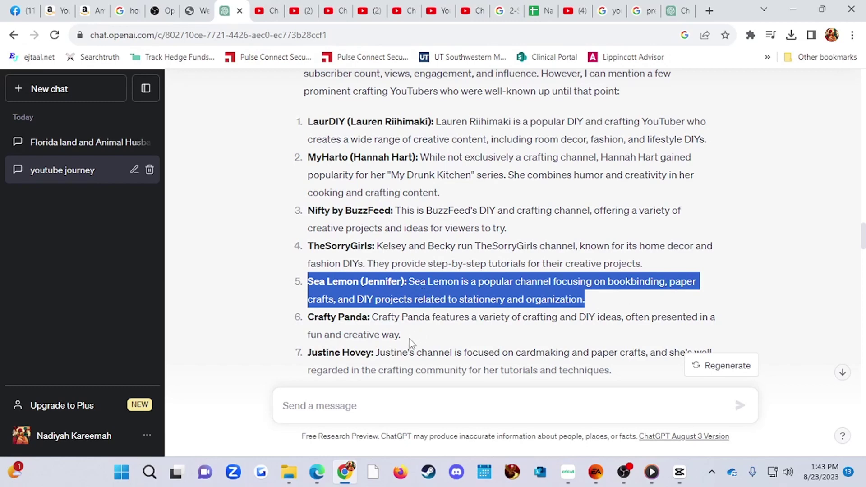
pyautogui.moveTo(401, 336); pyautogui.dragTo(306, 328)
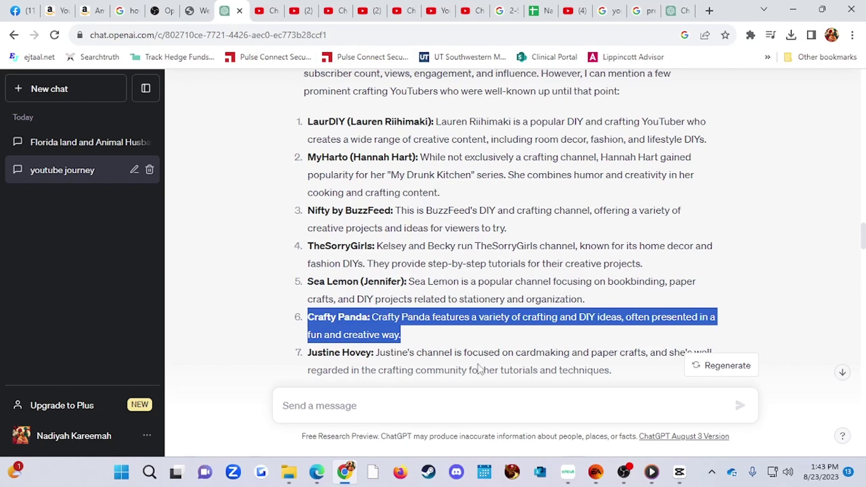
pyautogui.click(320, 359)
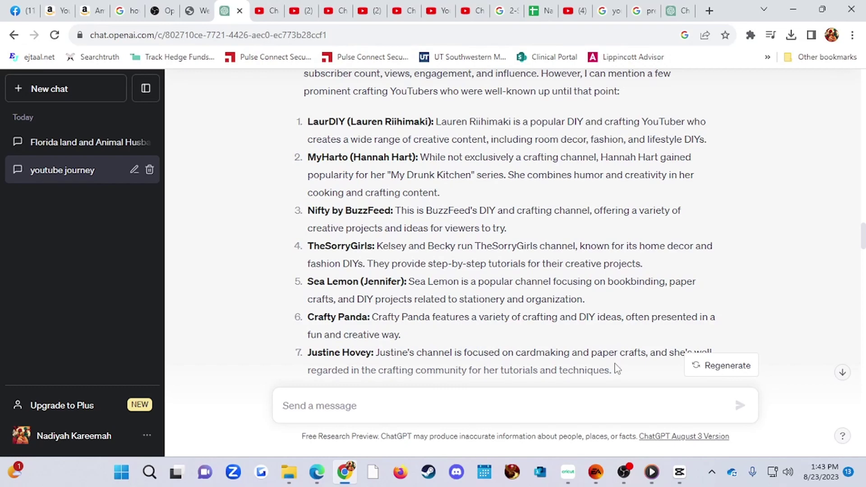
pyautogui.scroll(-3, 631, 346)
pyautogui.moveTo(354, 274); pyautogui.dragTo(286, 234)
pyautogui.click(339, 238)
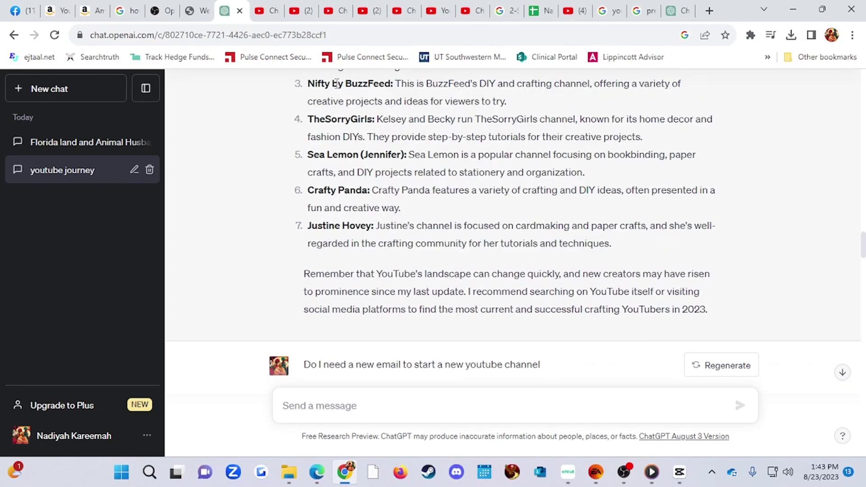
# - Highlight the Nifty by BuzzFeed entry, followed by the entries from Sea Lemon through the end of the crafting YouTuber list
pyautogui.moveTo(309, 86); pyautogui.dragTo(507, 101)
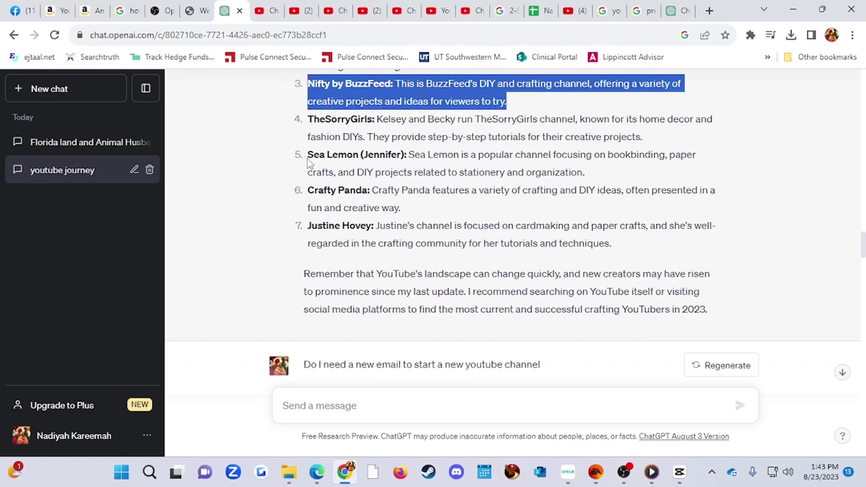
pyautogui.moveTo(308, 156); pyautogui.dragTo(653, 244)
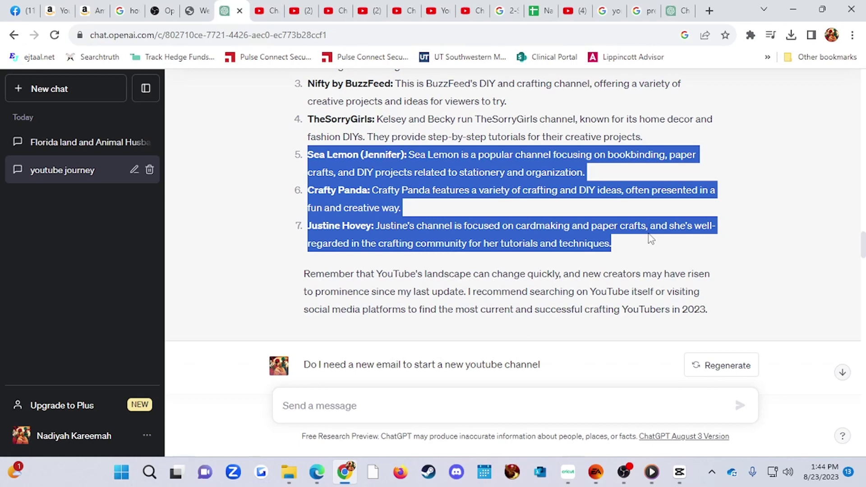
# - Examine whether a new YouTube channel needs a new email, highlighting the question and the answer's opening paragraph about using an existing Google account
pyautogui.scroll(-4, 641, 243)
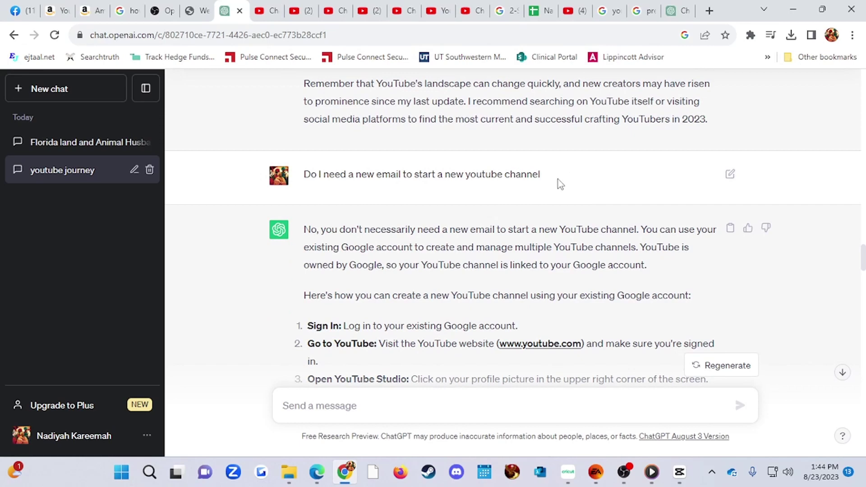
pyautogui.moveTo(544, 177); pyautogui.dragTo(244, 187)
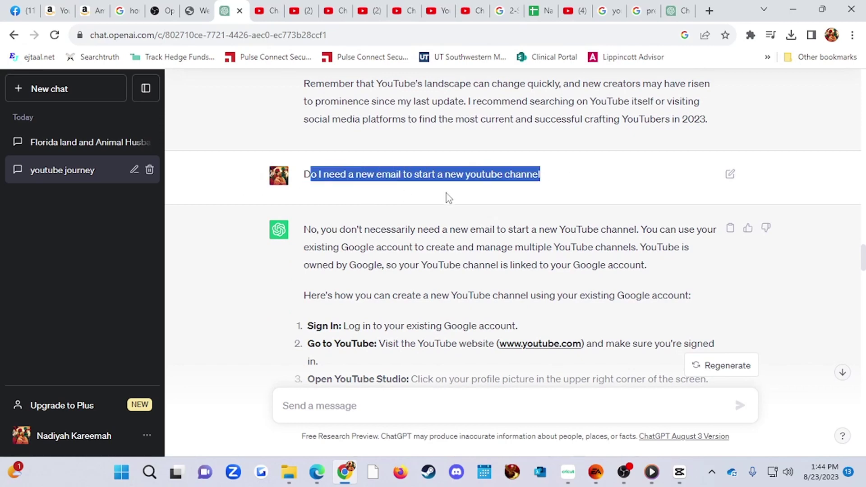
pyautogui.click(407, 194)
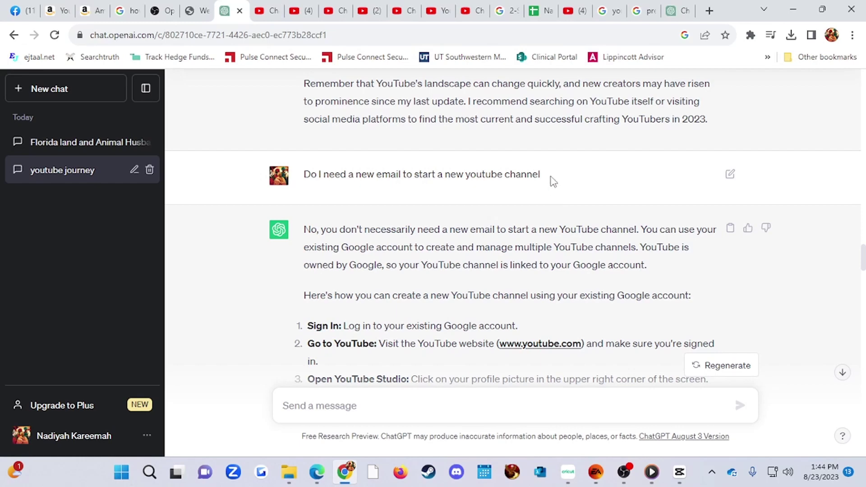
pyautogui.scroll(-1, 559, 194)
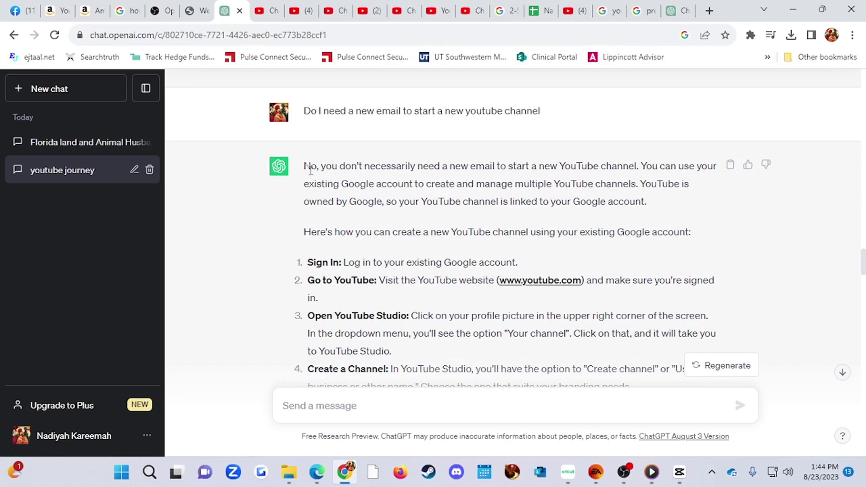
pyautogui.moveTo(302, 167); pyautogui.dragTo(682, 202)
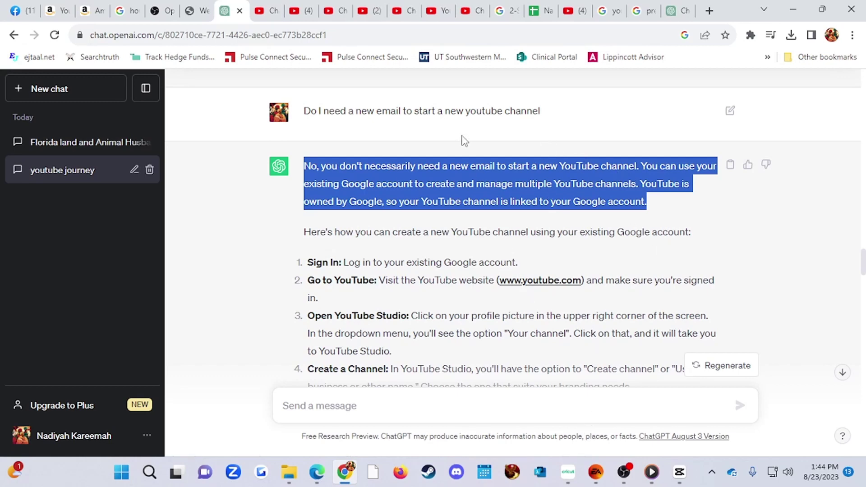
# - Switch to YouTube and look through the already open channel pages for the newly created channel
pyautogui.click(266, 11)
pyautogui.click(300, 10)
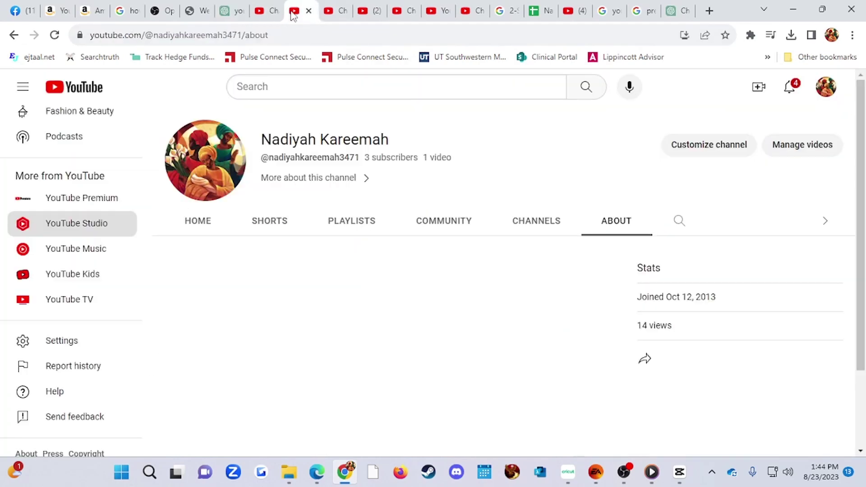
pyautogui.click(334, 11)
pyautogui.click(369, 11)
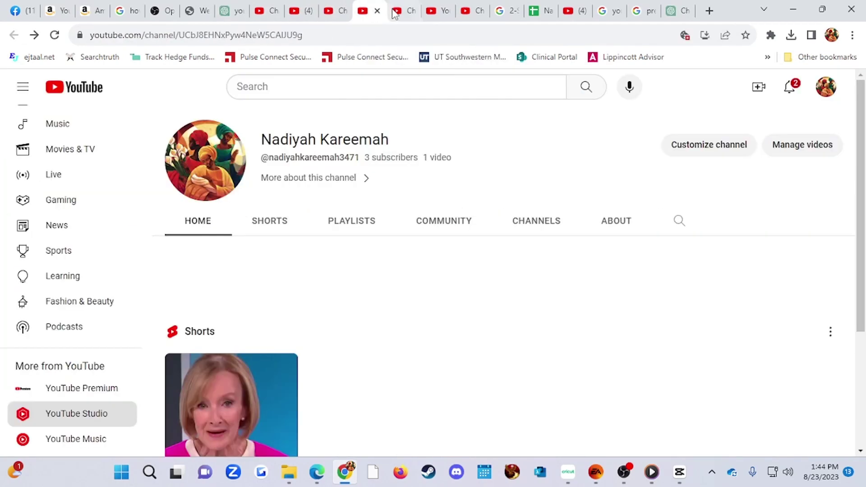
pyautogui.click(399, 12)
pyautogui.click(429, 14)
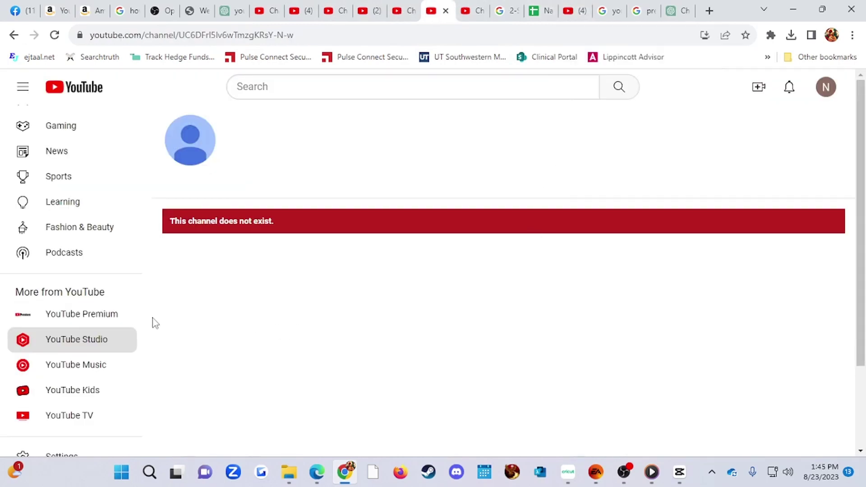
# - Check the signed-in YouTube account, highlighting the NewbieTuber Journey channel name, and reload the channel page
pyautogui.click(833, 96)
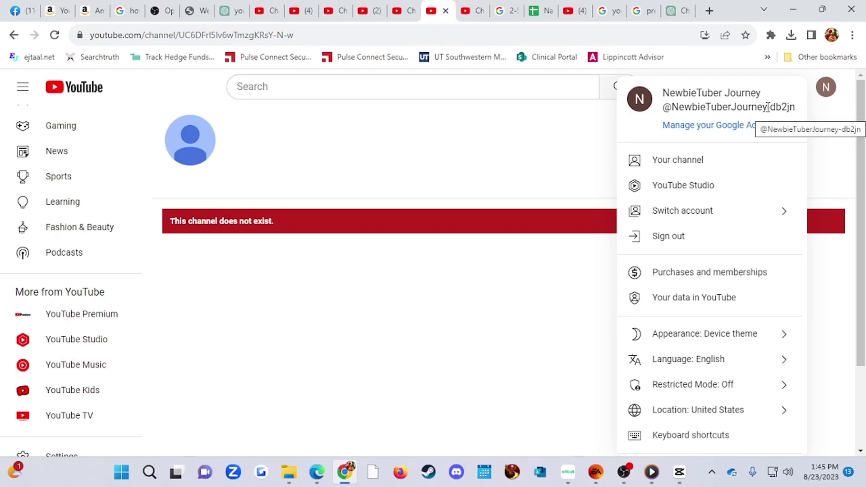
pyautogui.moveTo(754, 93); pyautogui.dragTo(662, 95)
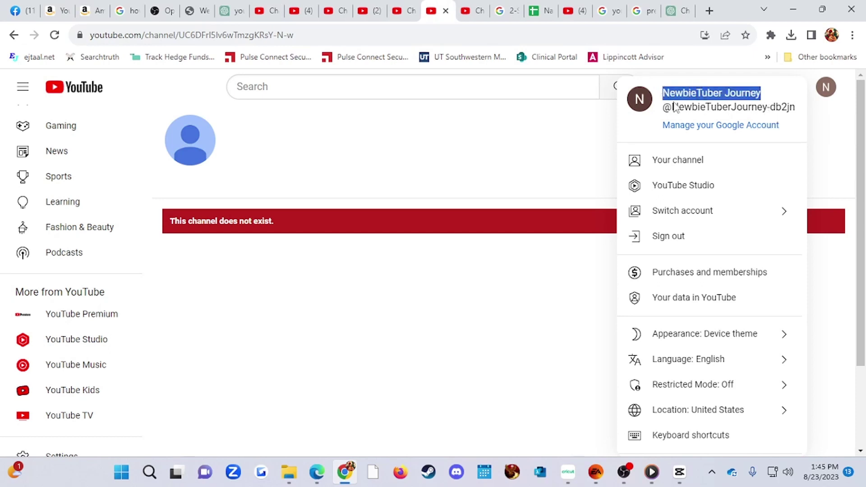
pyautogui.click(304, 293)
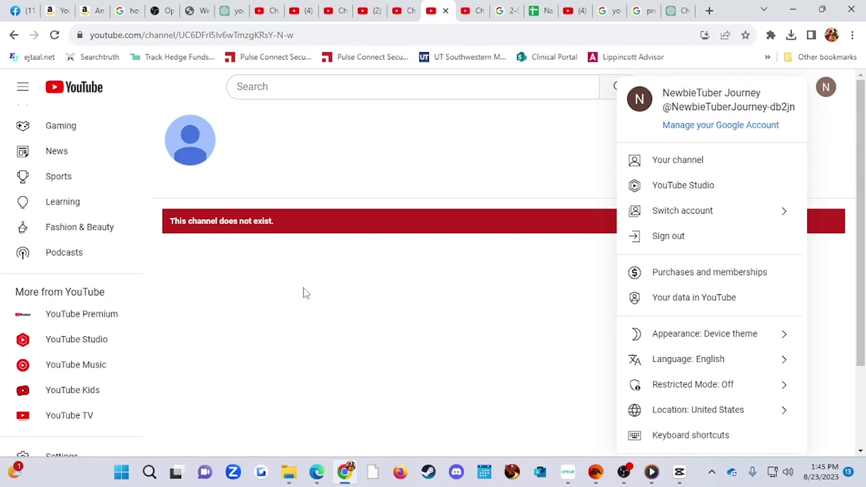
pyautogui.click(55, 36)
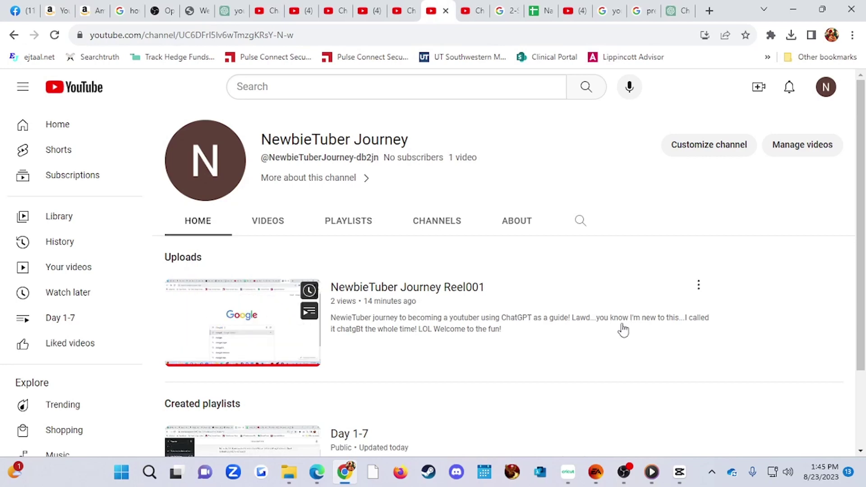
# - Return to the ChatGPT conversation and read the remaining instructions for creating a new channel with an existing Google account
pyautogui.click(232, 11)
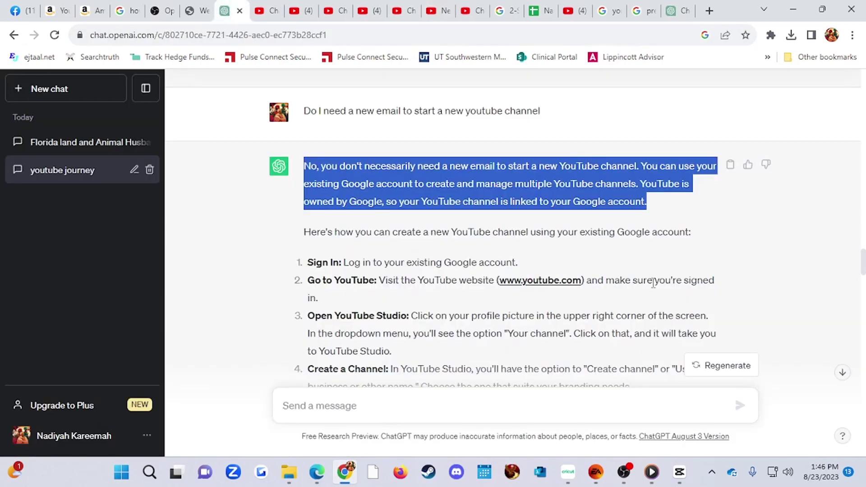
pyautogui.scroll(-5, 674, 262)
pyautogui.scroll(-1, 674, 261)
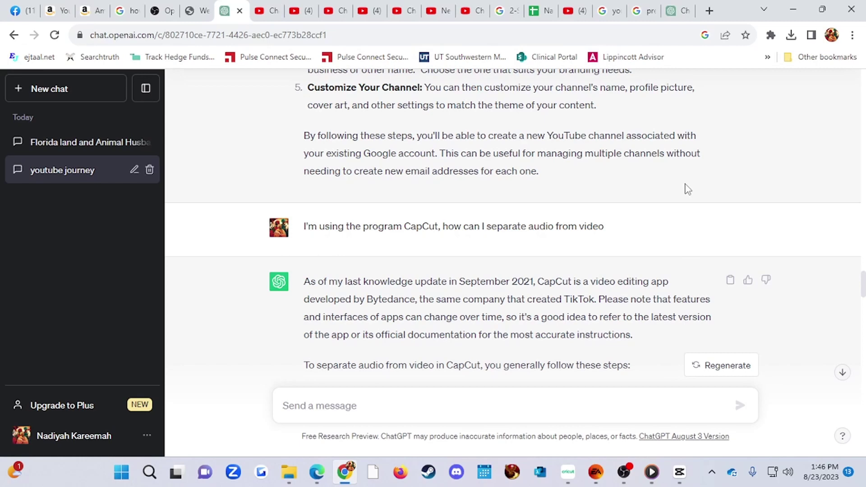
# - Highlight the question about separating audio from video in CapCut and skim the answer through the follow-up on trimming video while keeping audio
pyautogui.scroll(-2, 697, 178)
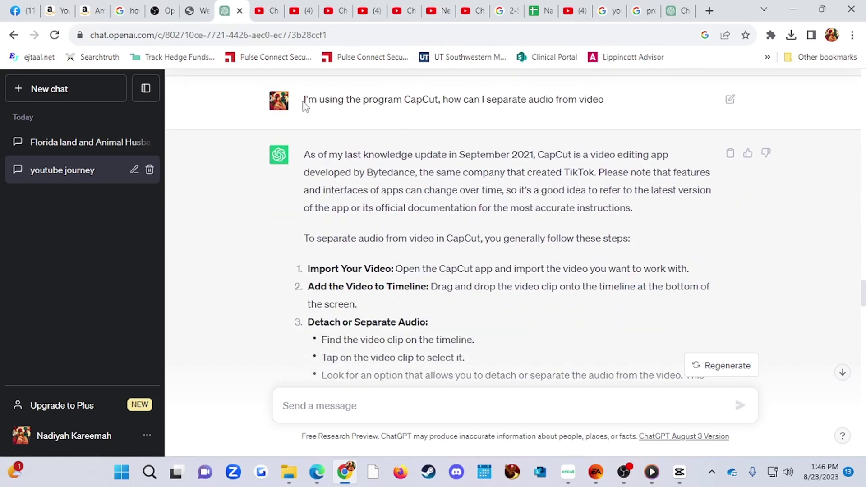
pyautogui.moveTo(303, 105); pyautogui.dragTo(617, 116)
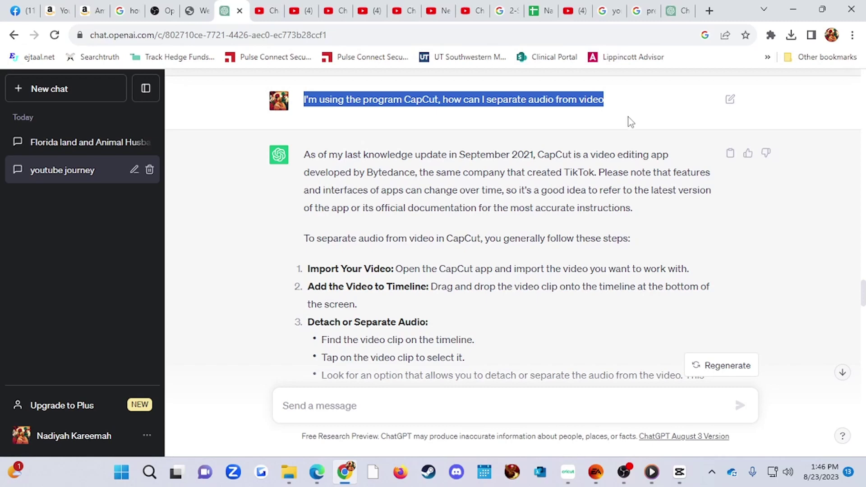
pyautogui.scroll(-4, 530, 263)
pyautogui.scroll(-20, 531, 263)
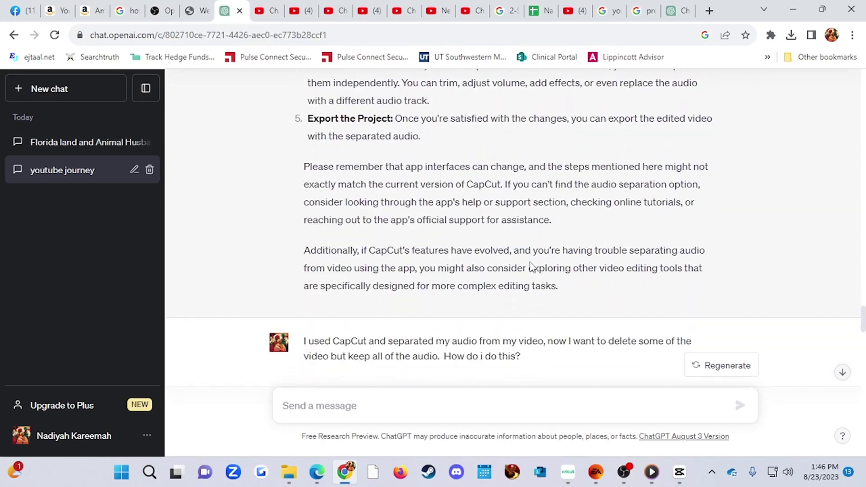
# - Go back to the earlier question about having a single-focus YouTube channel or starting multiple channels
pyautogui.scroll(20, 534, 269)
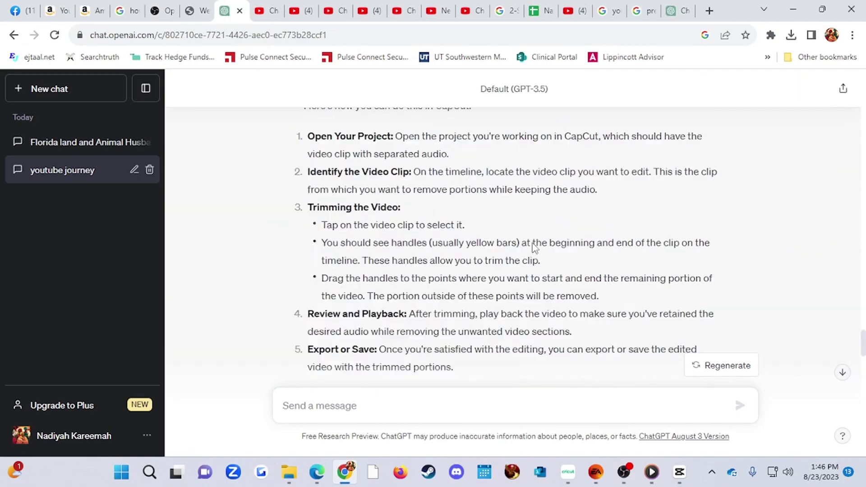
pyautogui.scroll(-5, 514, 237)
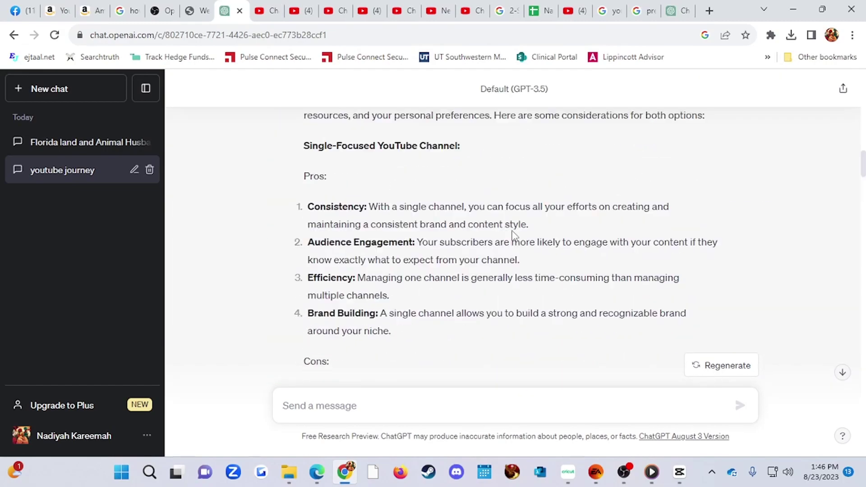
pyautogui.scroll(3, 674, 339)
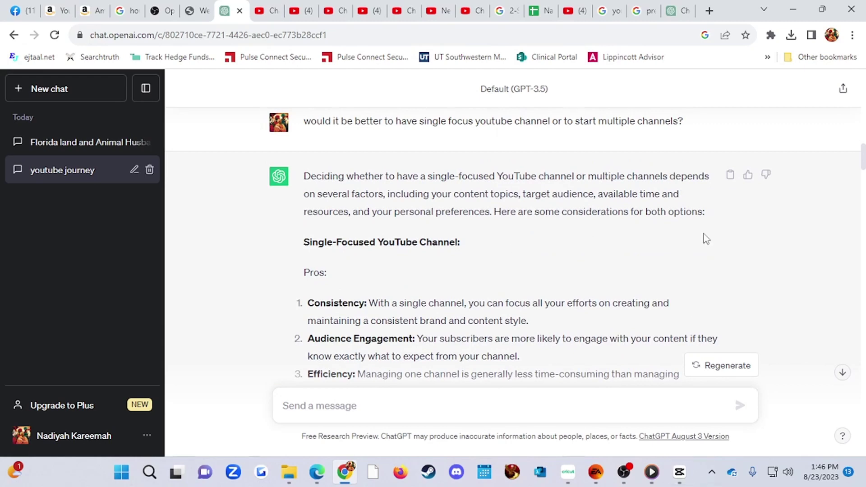